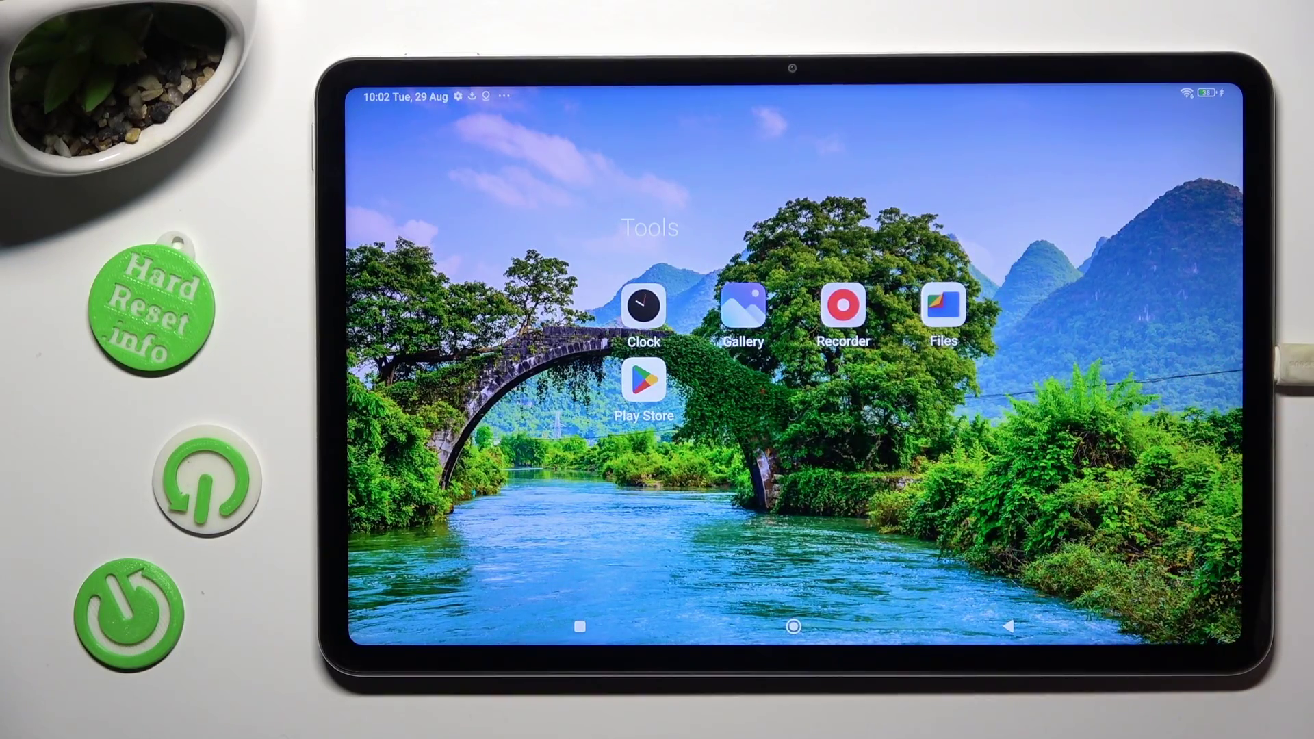
Launch Files from the home screen and continue past the welcome sheet
left_click(943, 305)
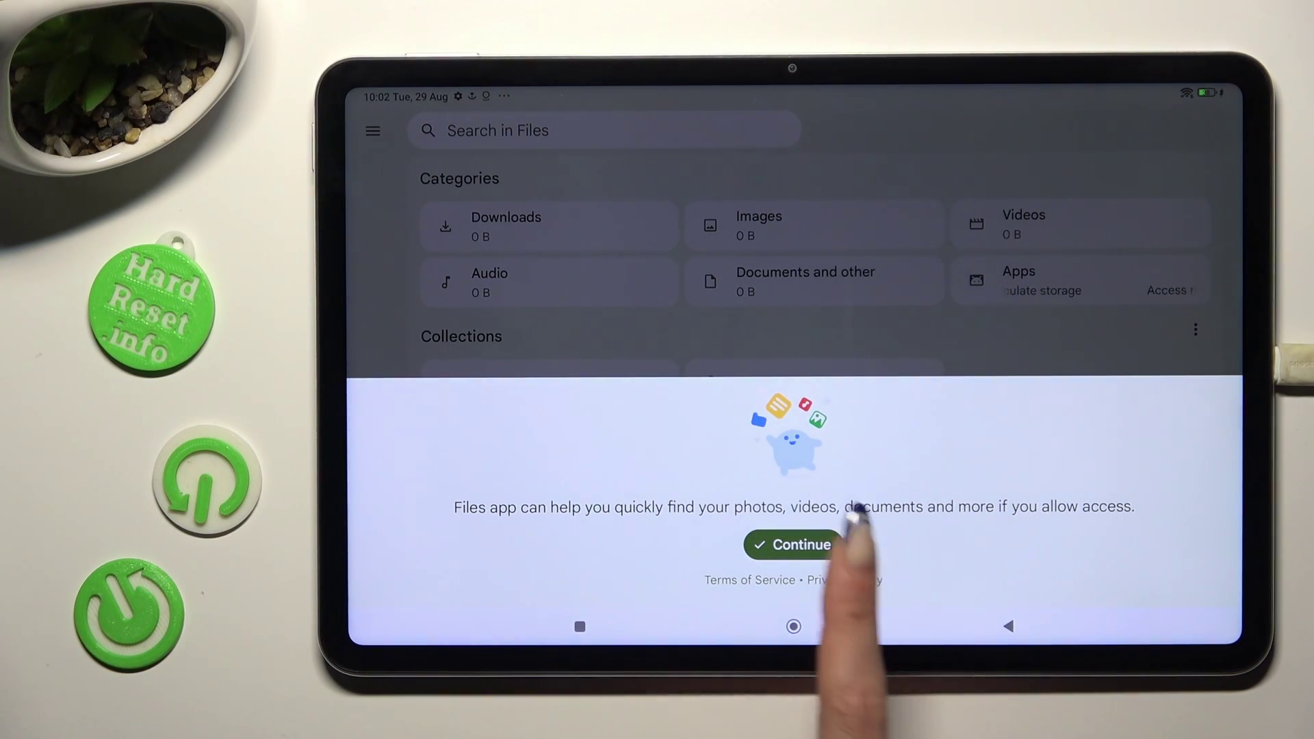
left_click(793, 544)
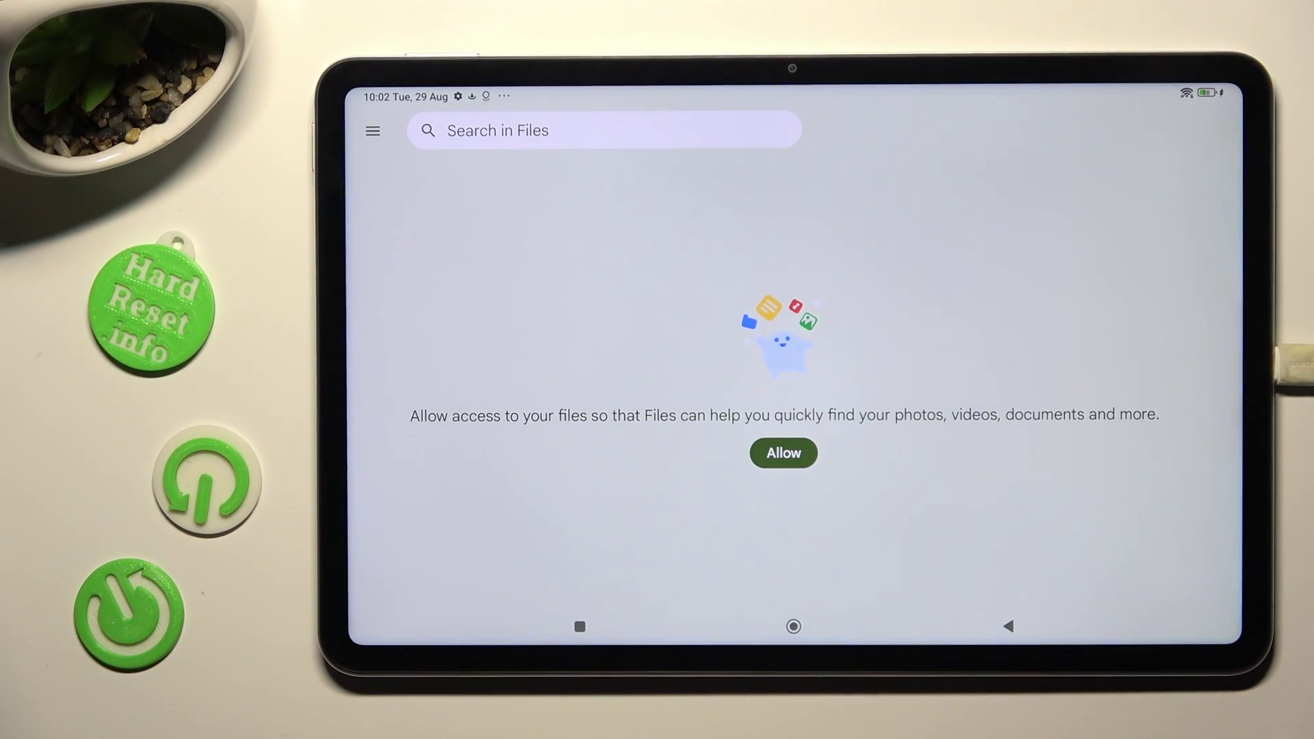
Allow file access and toggle 'Allow access to manage all files' in Settings
left_click(783, 453)
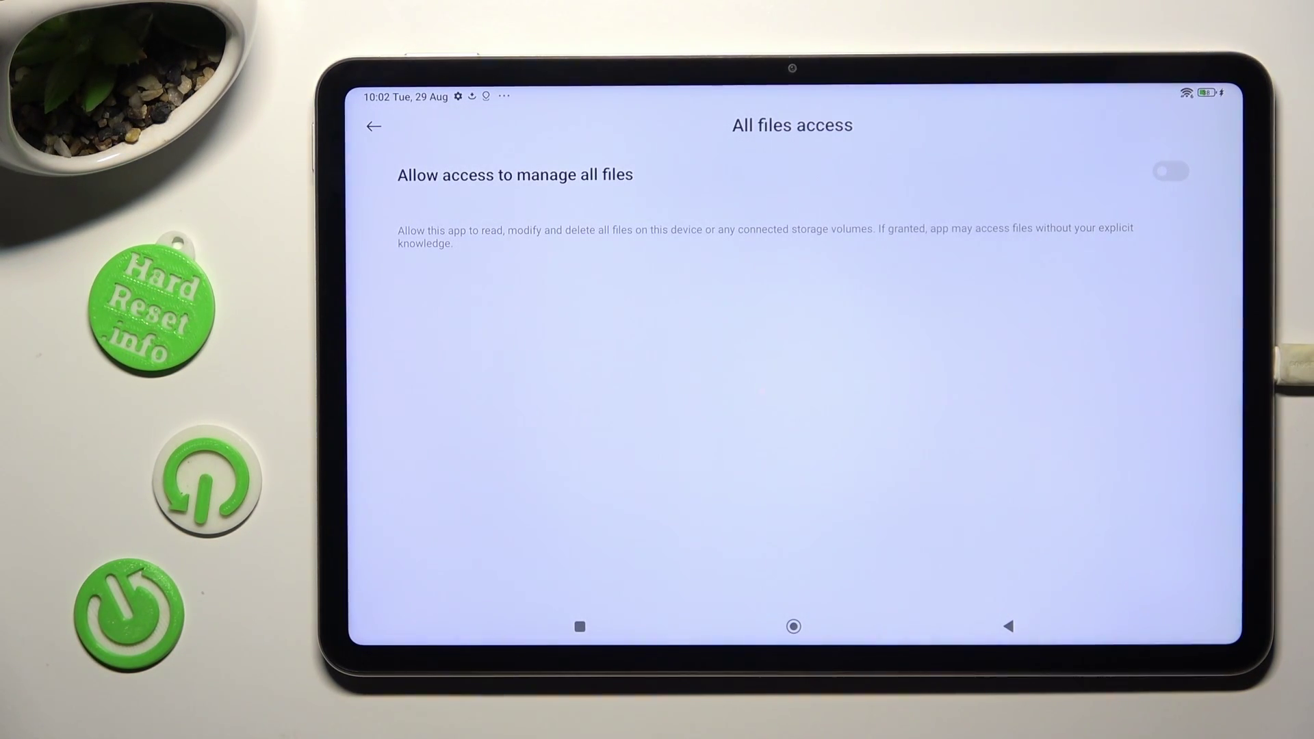
left_click(1170, 171)
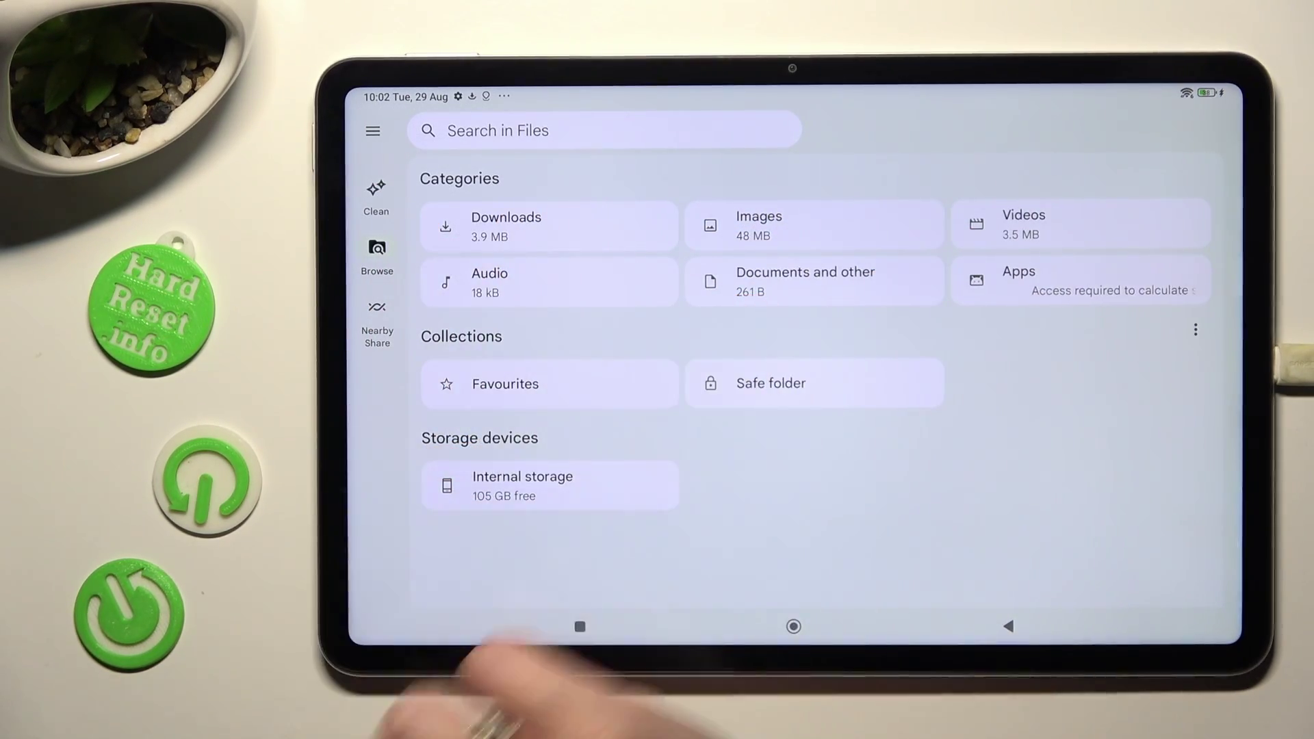
Show the Downloads list of audio and image files from the Browse categories
left_click(506, 225)
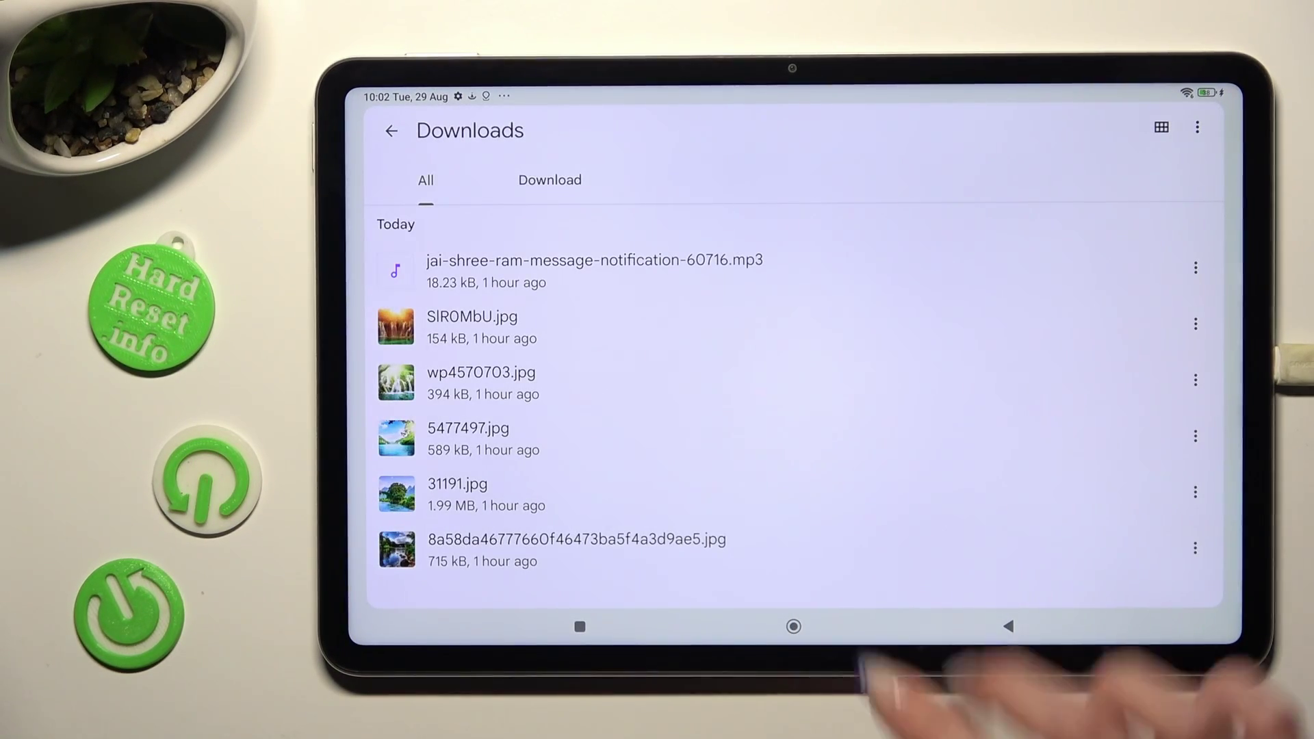
scroll(924, 410, "down", 2)
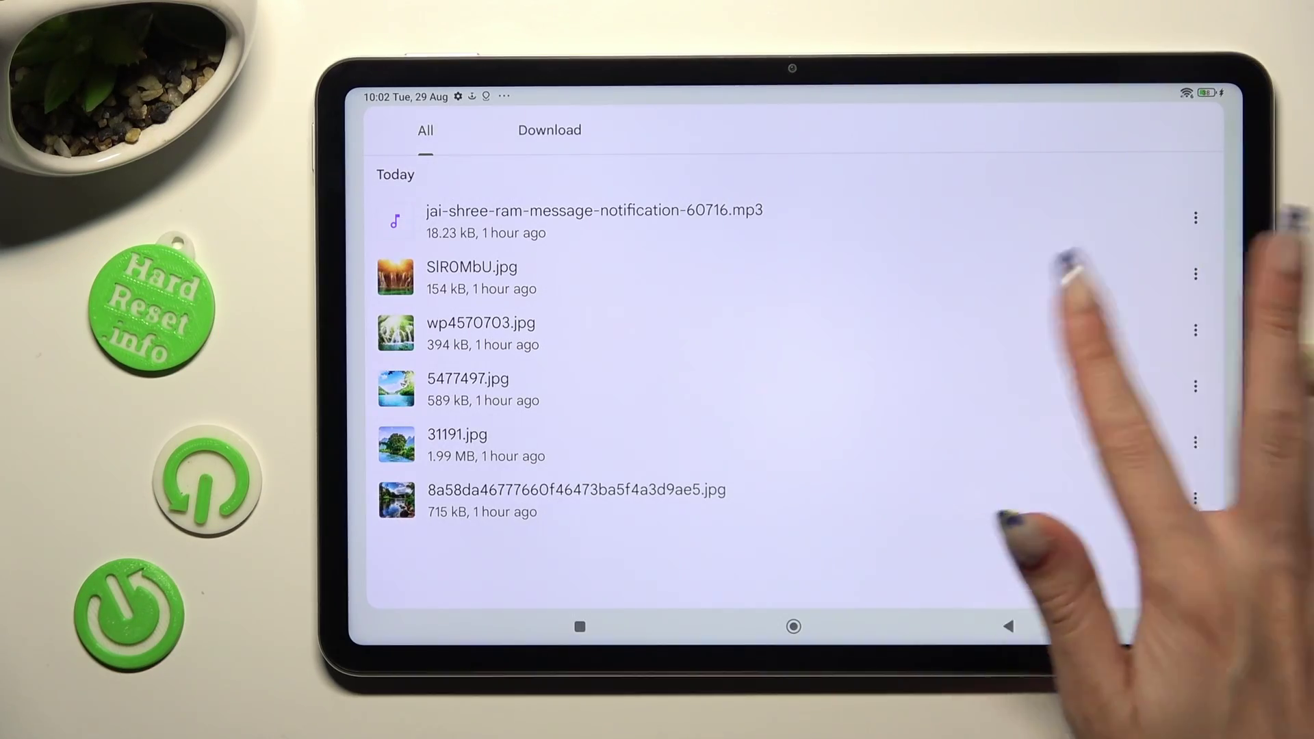
View the waterfall photo full screen and swipe through lake, stone-bridge, rocky-stream and arch-bridge photos
left_click(1026, 328)
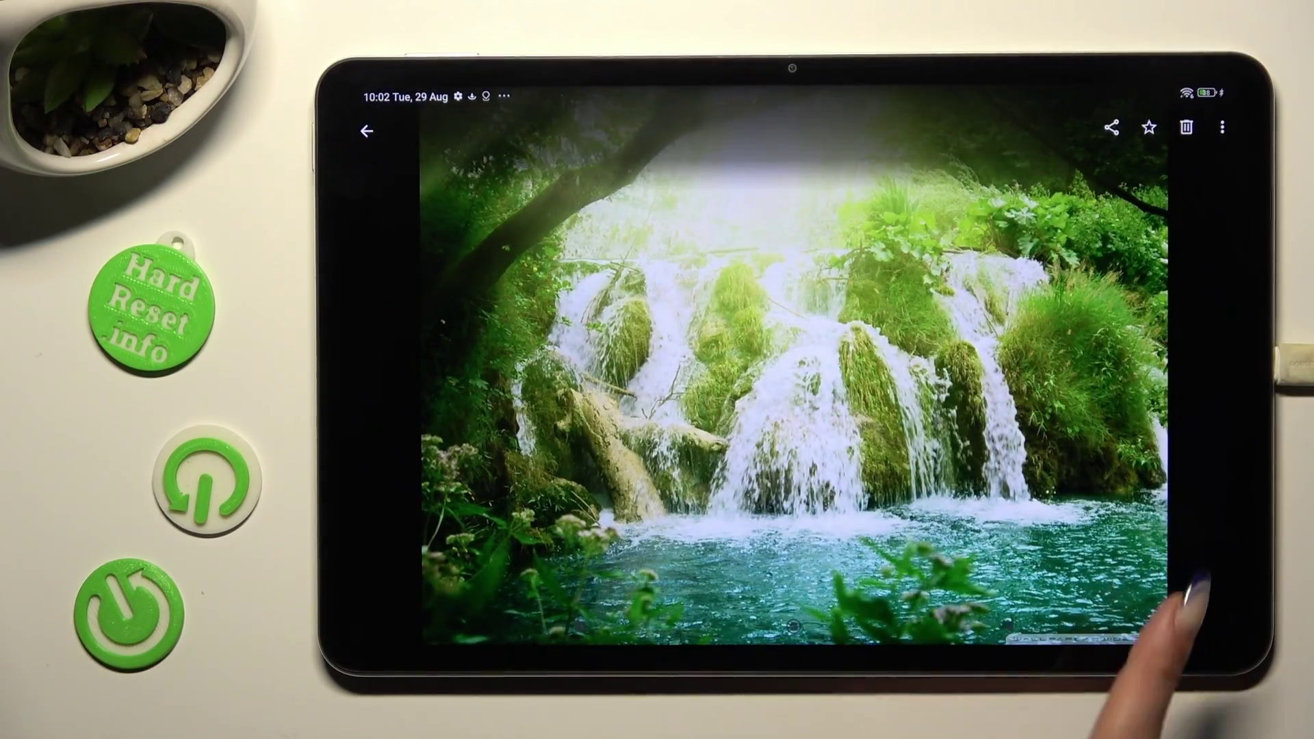
left_click_drag(1170, 605, 545, 559)
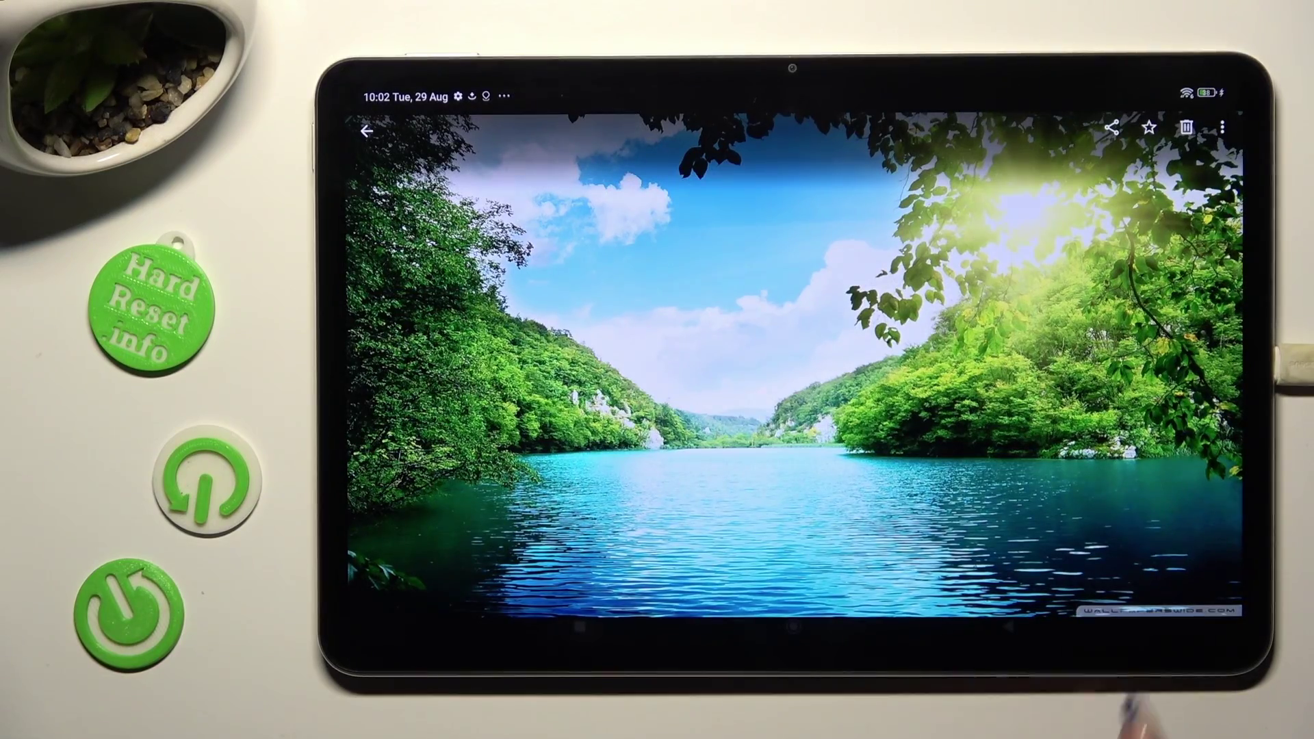
left_click_drag(940, 560, 616, 555)
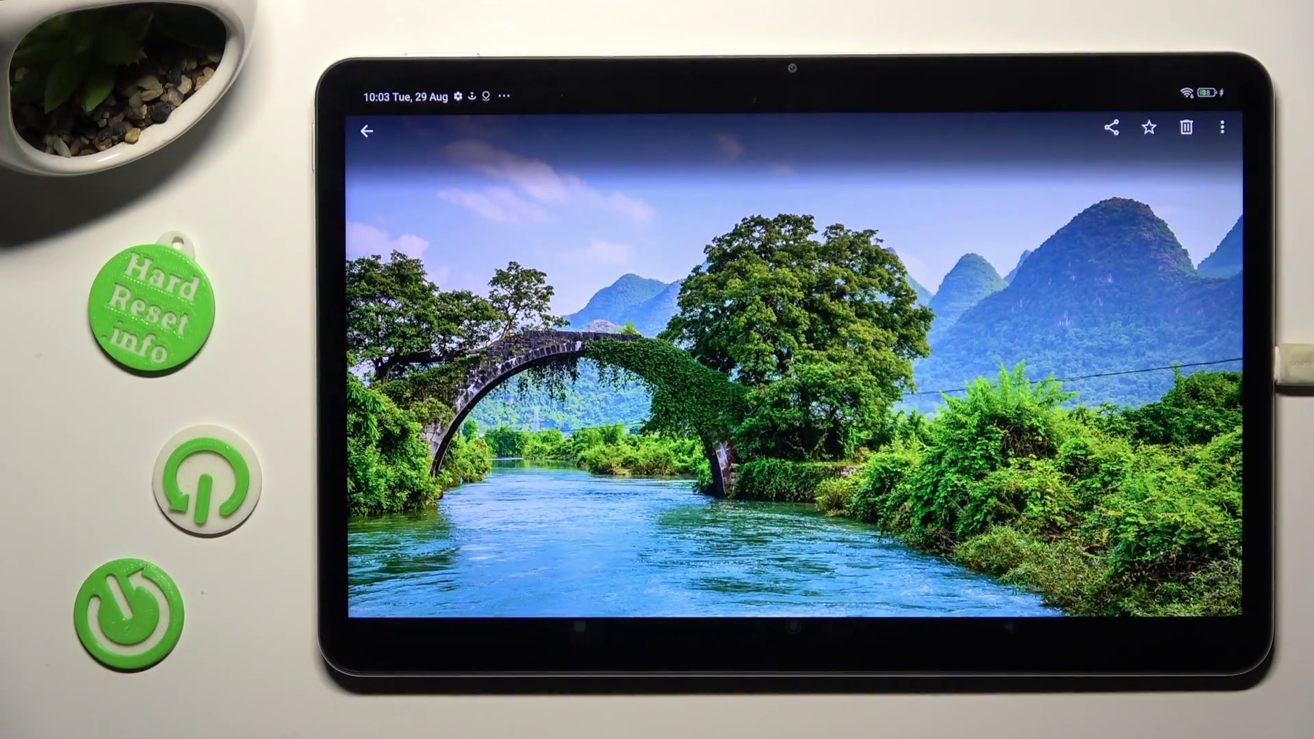
left_click_drag(924, 529, 575, 535)
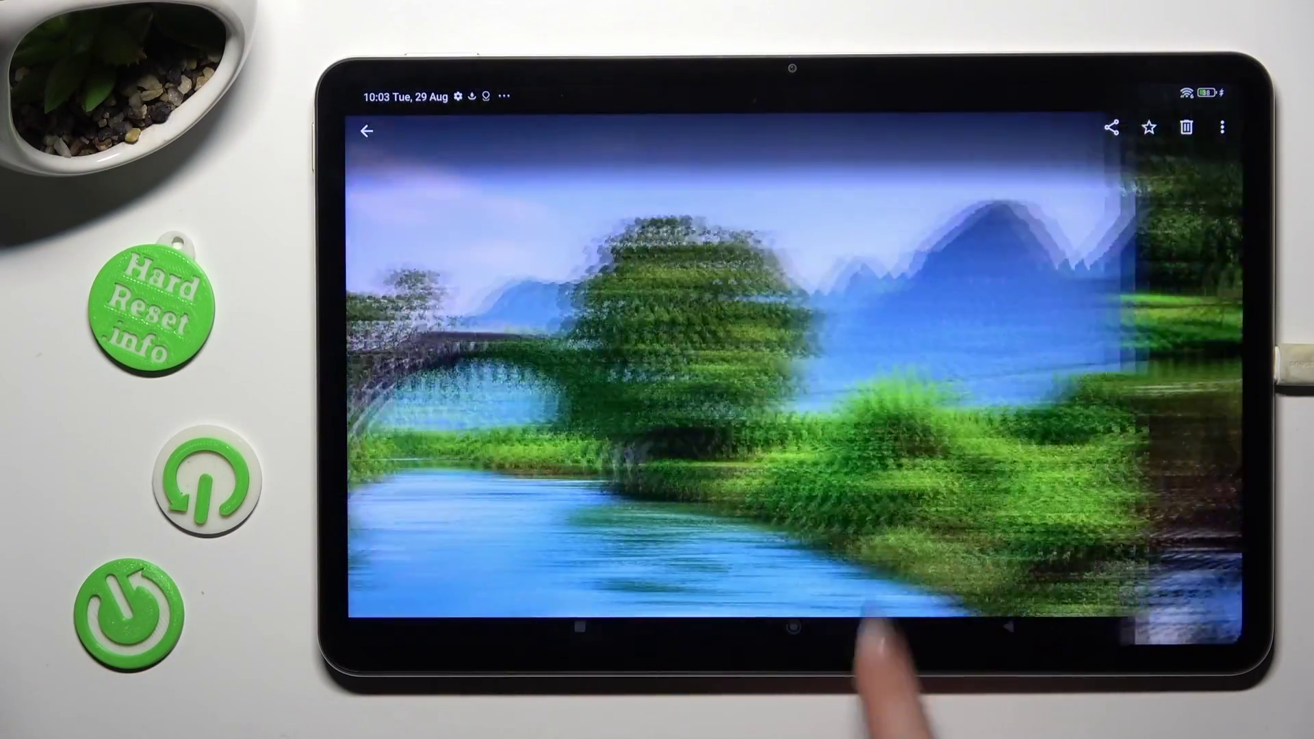
left_click_drag(880, 596, 1130, 595)
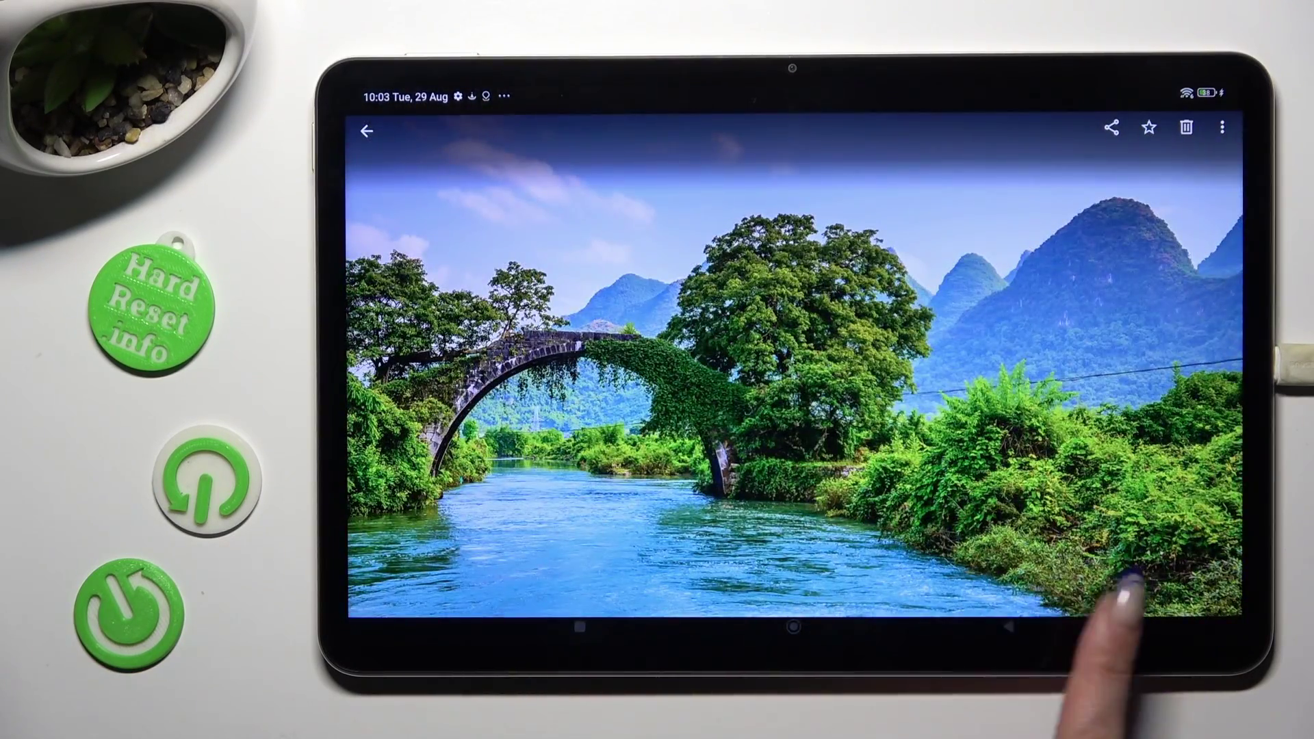